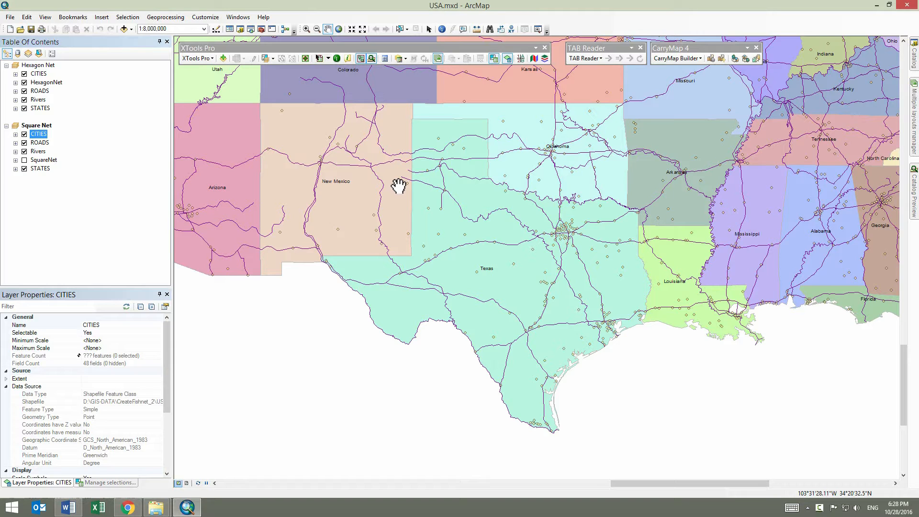
# - Select the Texas polygon on the map and open the XTools Pro Create Fishnet tool
pyautogui.click(397, 29)
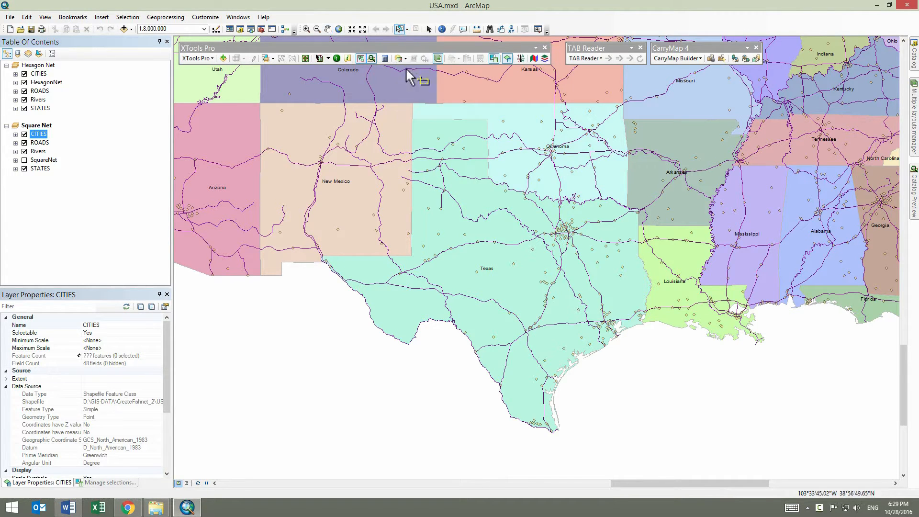
pyautogui.click(509, 289)
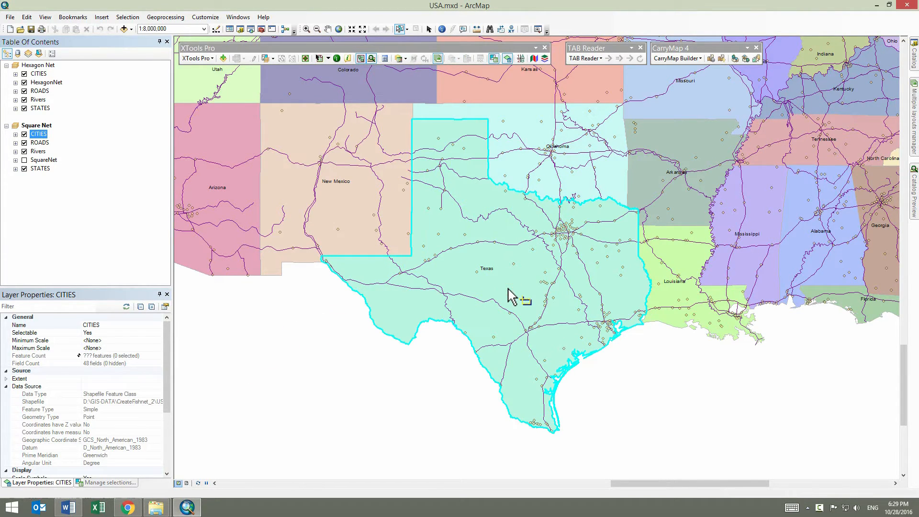
pyautogui.click(198, 58)
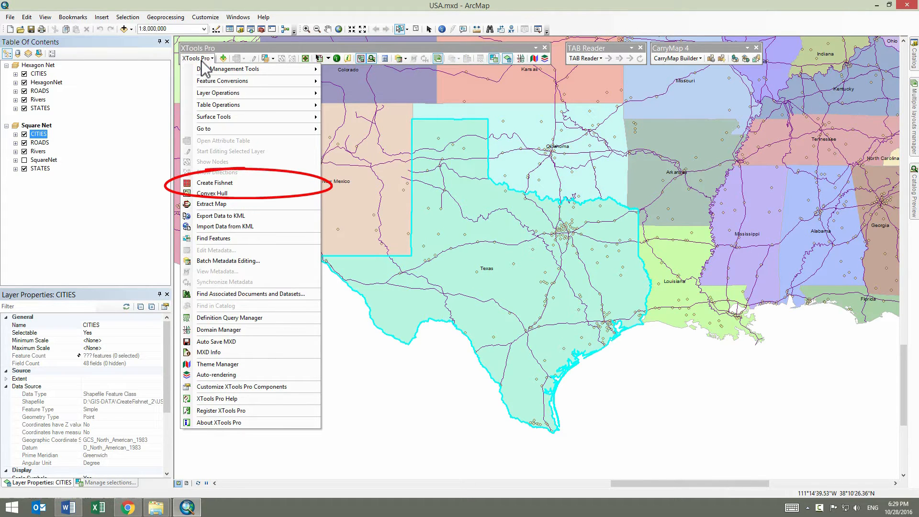
pyautogui.click(216, 182)
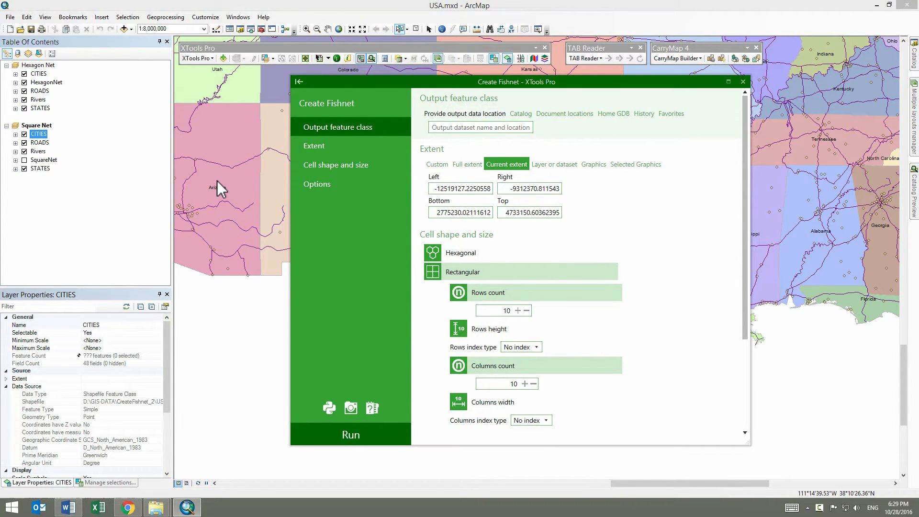
# - Set the fishnet output to CreateFishnet.shp in the map document's Data folder and review the current extent settings
pyautogui.click(573, 115)
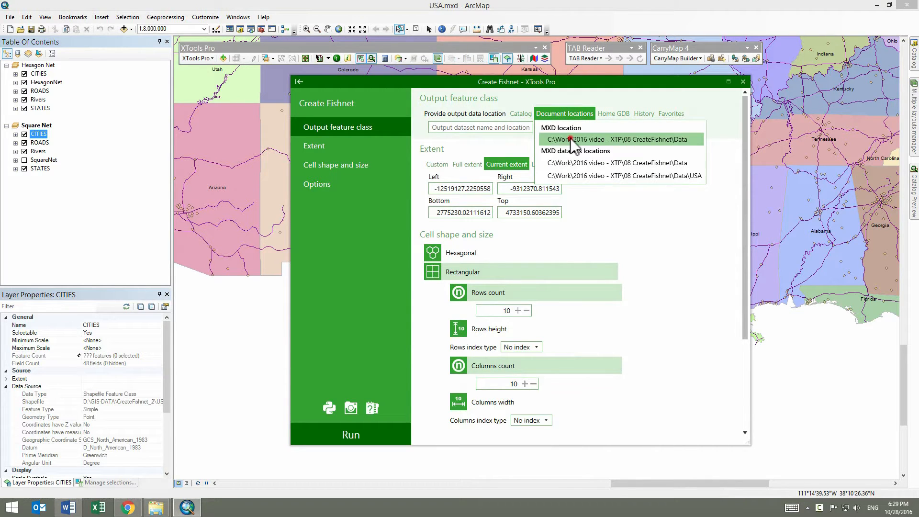
pyautogui.click(571, 139)
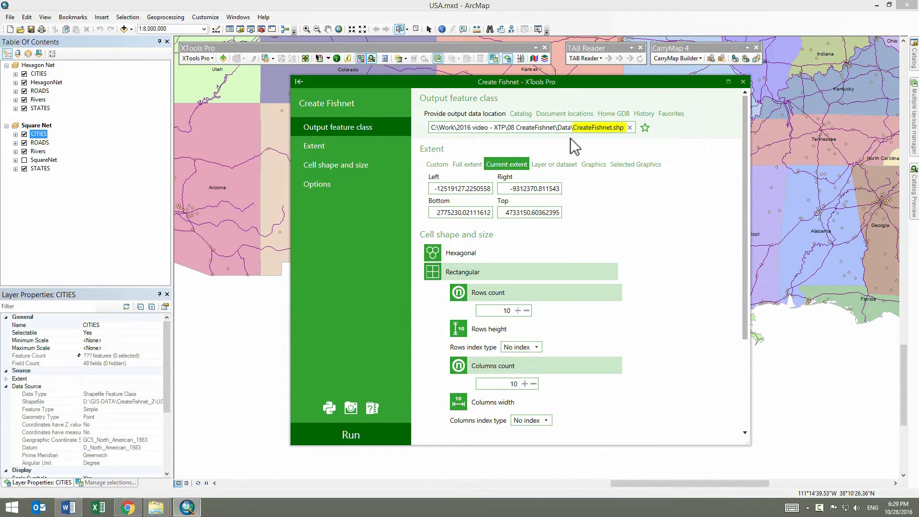
pyautogui.click(364, 145)
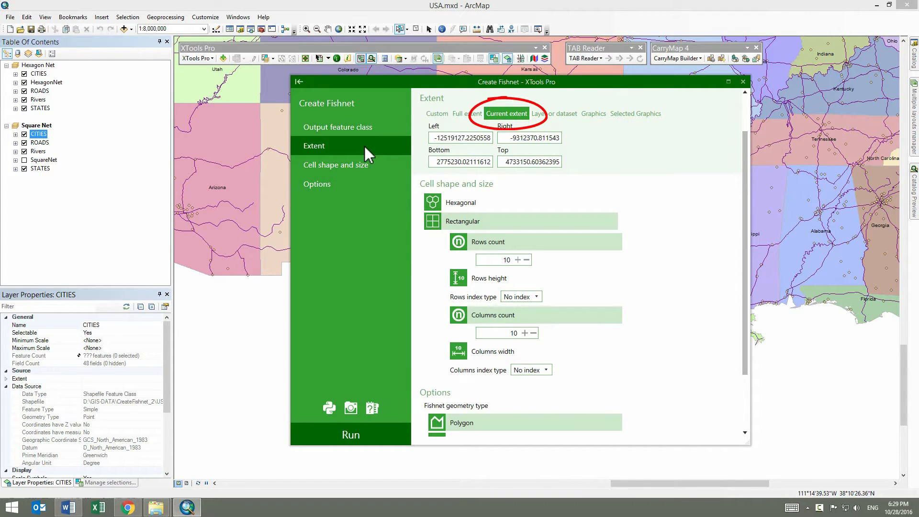
# - Define the rectangular cells by rows height and set it to 60 kilometers
pyautogui.click(360, 165)
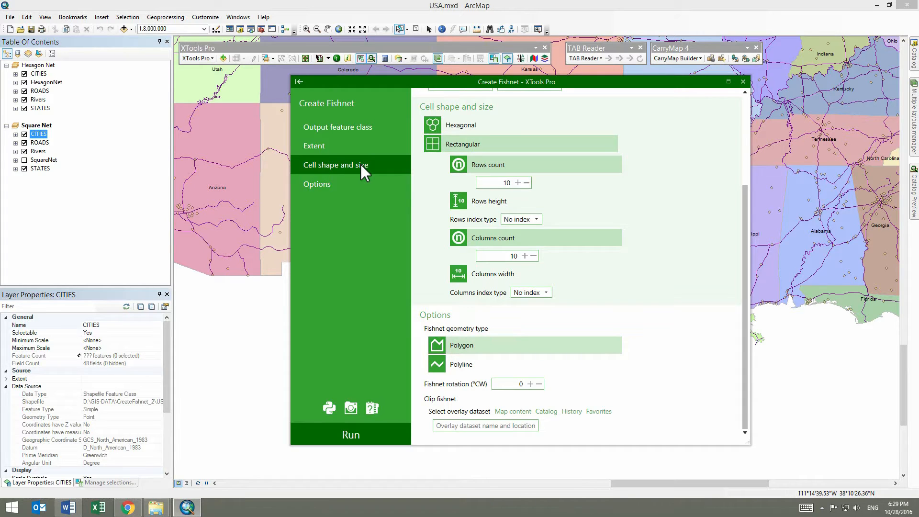
pyautogui.click(490, 201)
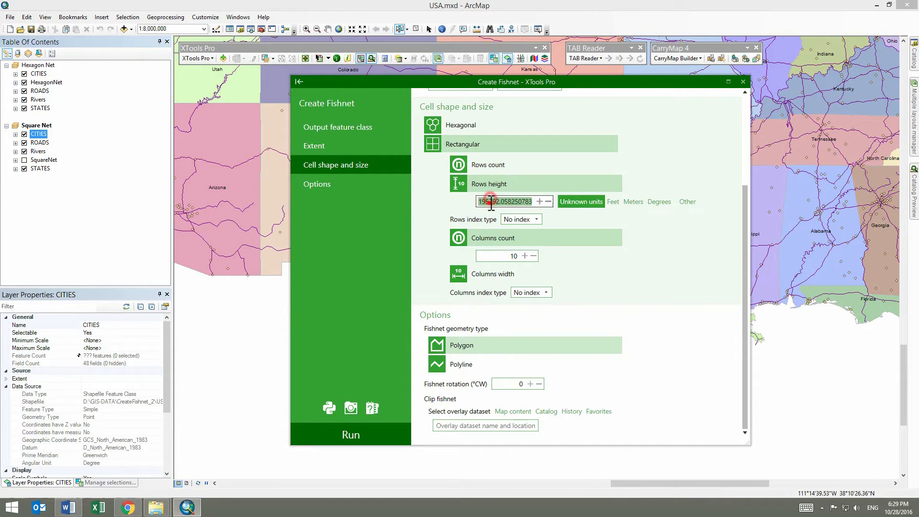
pyautogui.click(659, 203)
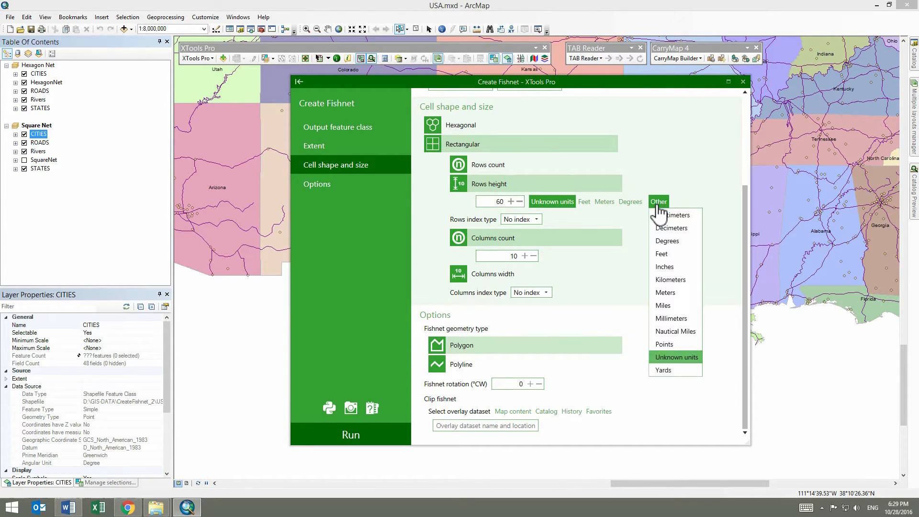
pyautogui.click(668, 279)
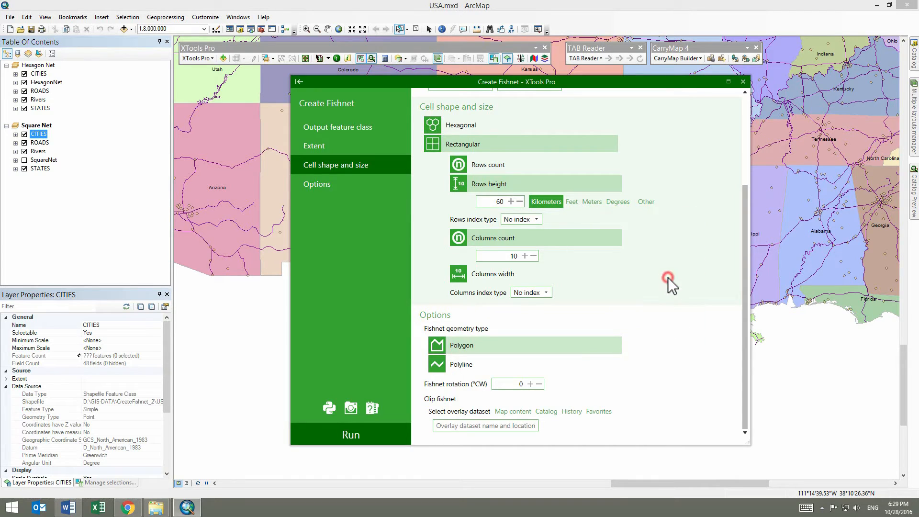
# - Index the fishnet rows with Numbers (1, 2, 3, ...) and name the rows index field Index_Row
pyautogui.click(537, 220)
pyautogui.click(531, 264)
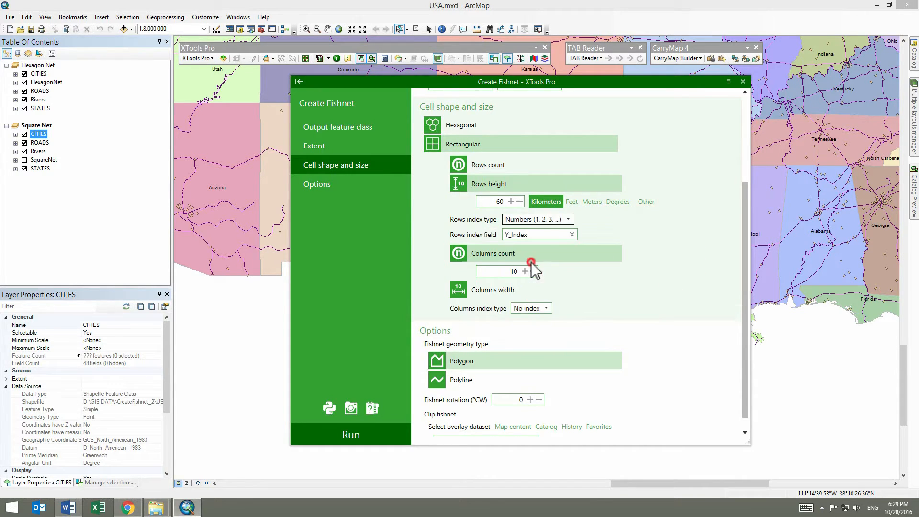
pyautogui.click(513, 234)
pyautogui.write('Index_Row')
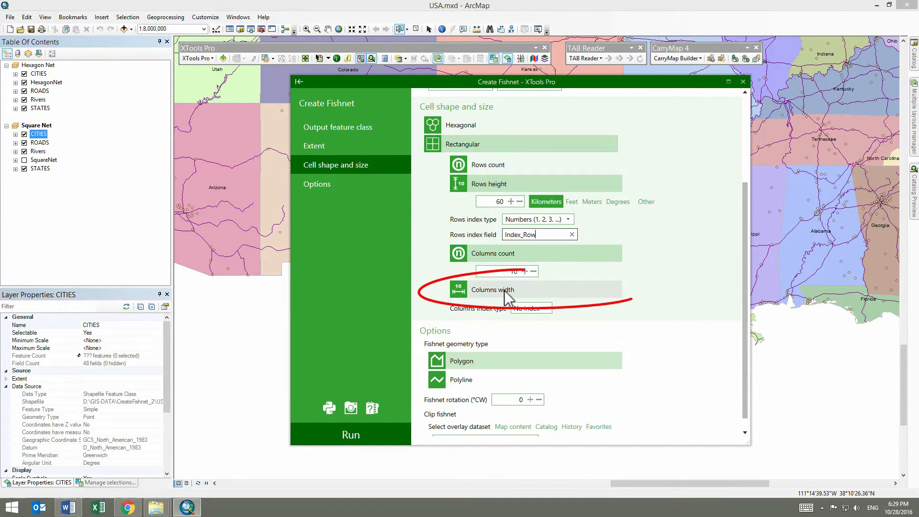
# - Define the rectangular cells by columns width and set it to 60 kilometers
pyautogui.click(506, 294)
pyautogui.doubleClick(505, 290)
pyautogui.write('60')
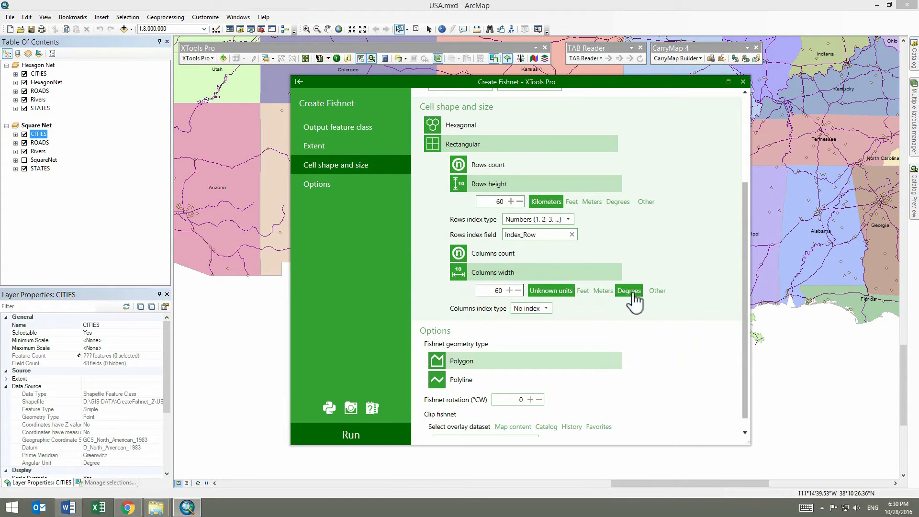
pyautogui.click(657, 290)
pyautogui.click(667, 365)
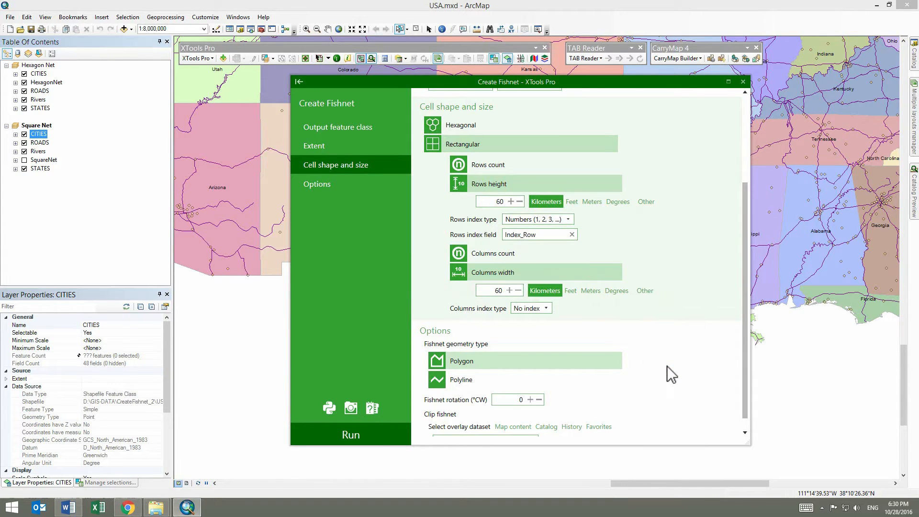
# - Index the fishnet columns with Numbers (1, 2, 3, ...) and name the columns index field Index_Col
pyautogui.click(547, 309)
pyautogui.click(548, 352)
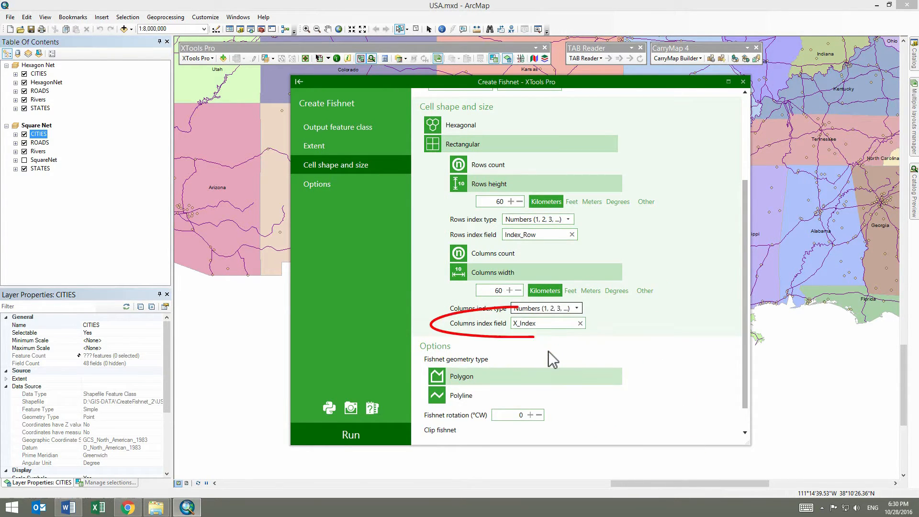
pyautogui.click(522, 324)
pyautogui.press('BackSpace')
pyautogui.press('BackSpace')
pyautogui.press('End')
pyautogui.write('_Co')
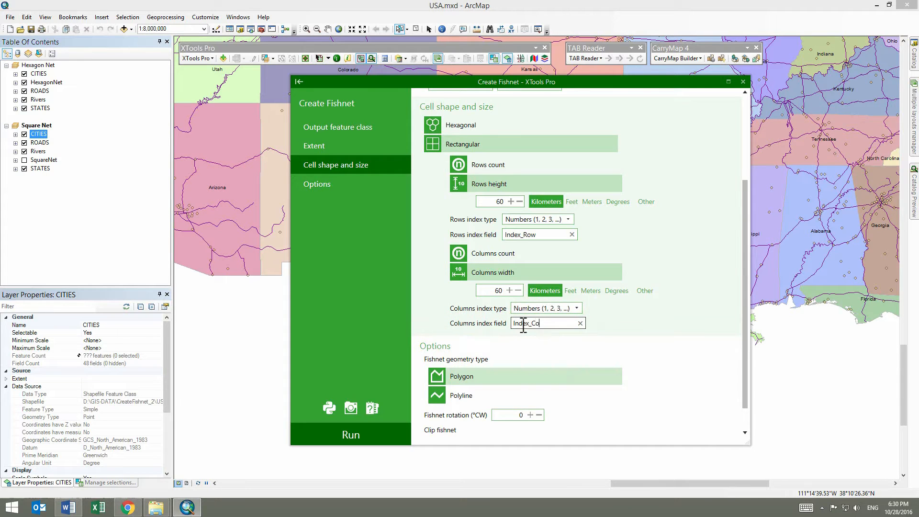
# - Clip the fishnet to the selected feature of the STATES layer and generate the polygon grid
pyautogui.click(327, 182)
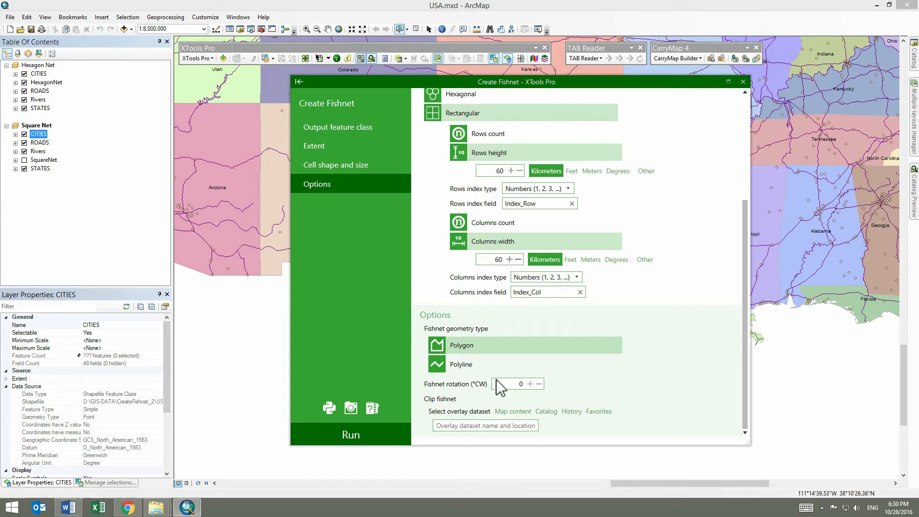
pyautogui.click(512, 411)
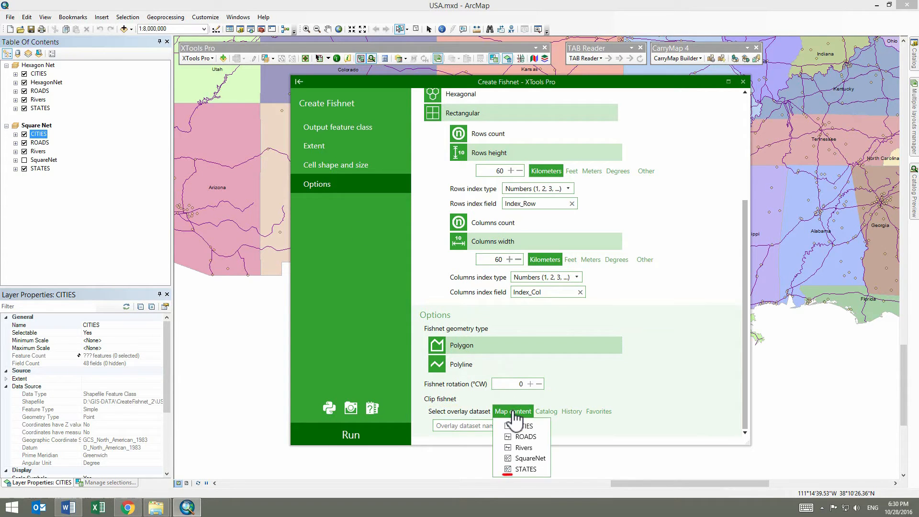
pyautogui.click(524, 468)
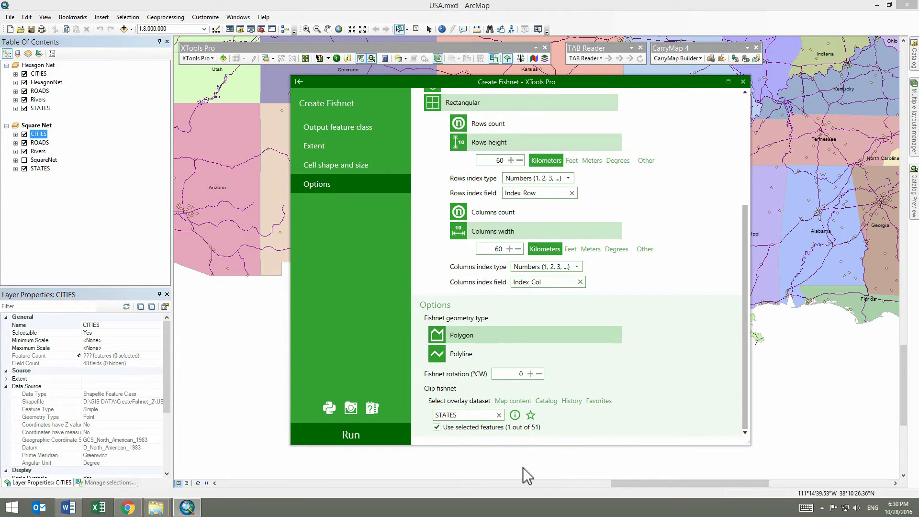
pyautogui.click(383, 430)
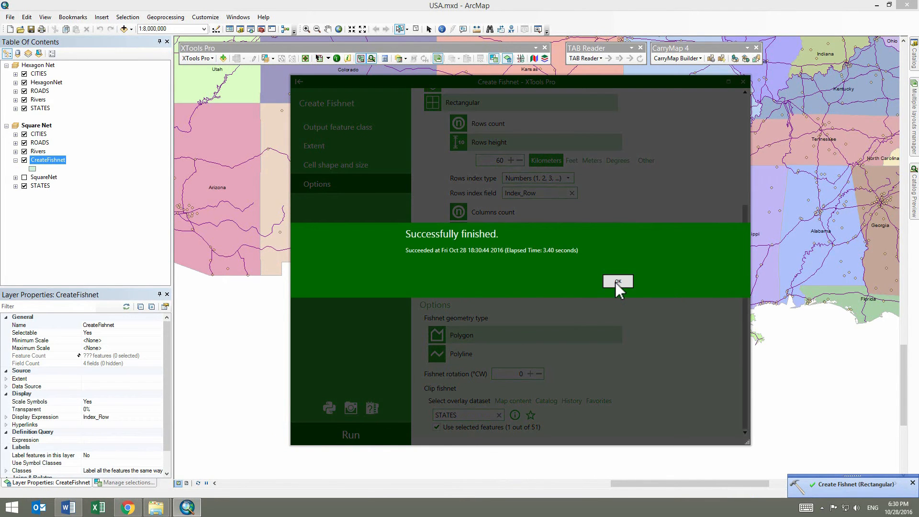
pyautogui.click(618, 281)
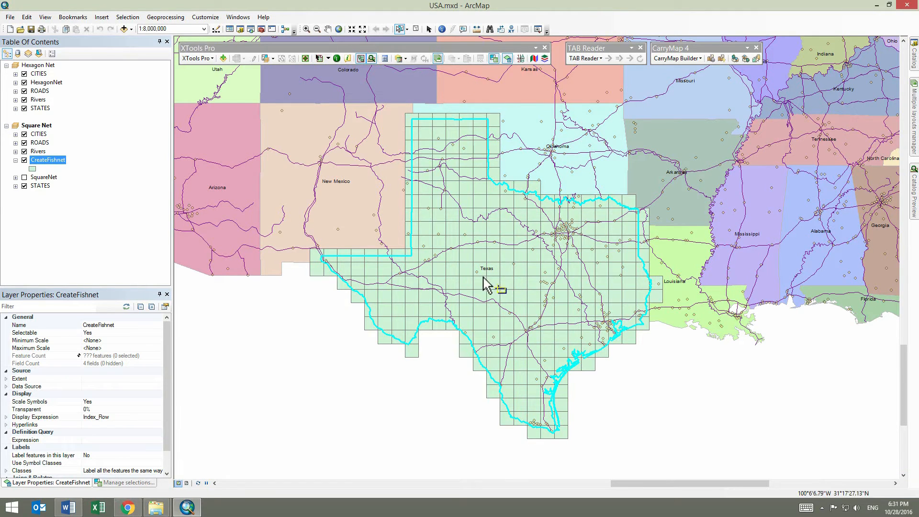
# - Hide the CreateFishnet layer and show the SquareNet layer instead
pyautogui.click(23, 161)
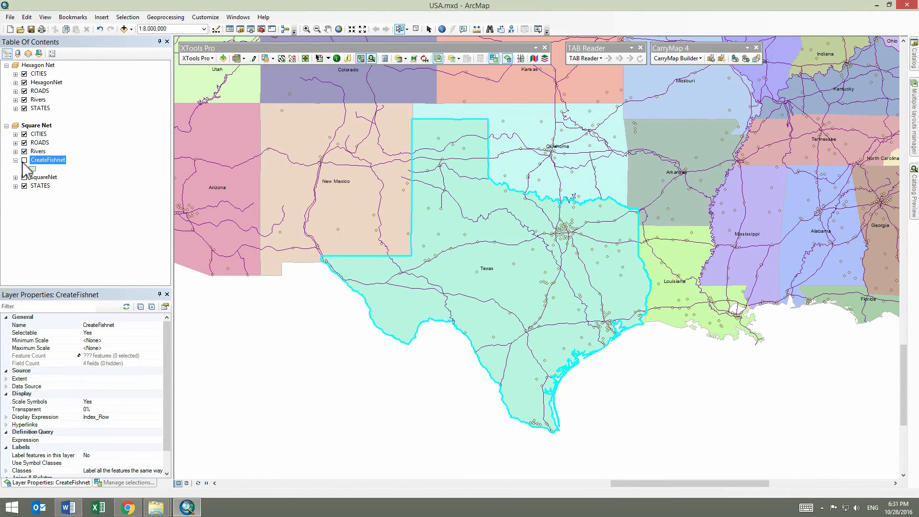
pyautogui.click(24, 178)
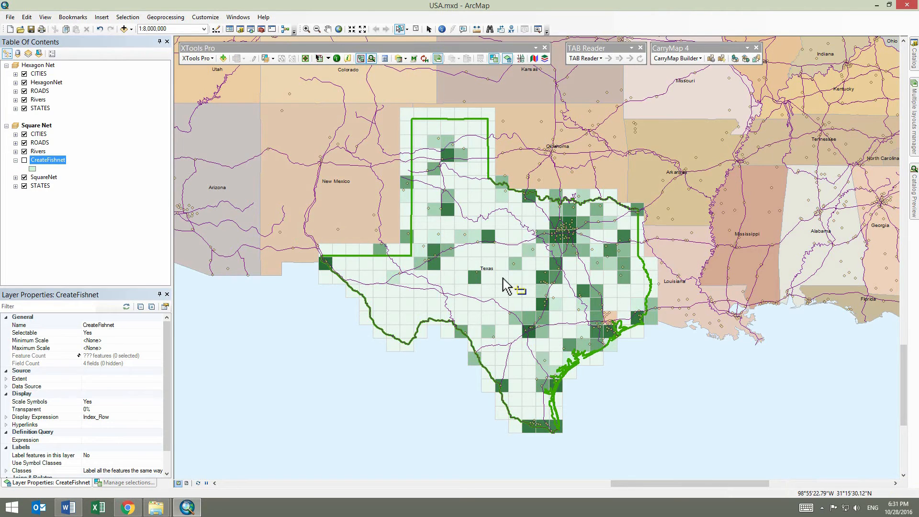
# - Activate the Hexagon Net data frame and open Create Fishnet at its cell shape and size settings
pyautogui.rightClick(45, 66)
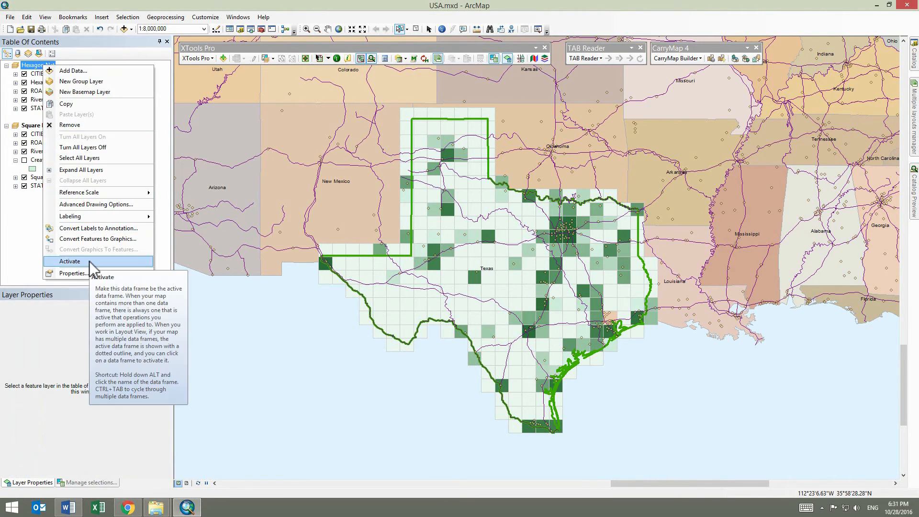
pyautogui.click(90, 262)
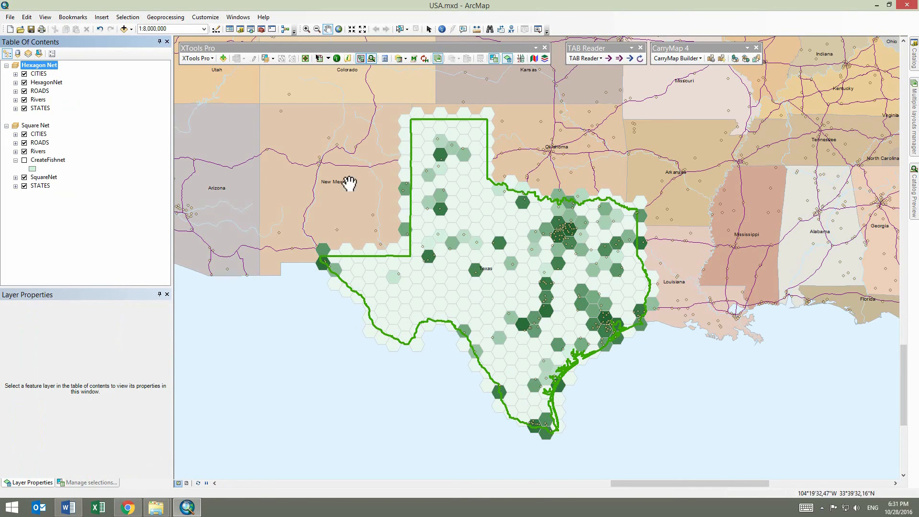
pyautogui.click(196, 58)
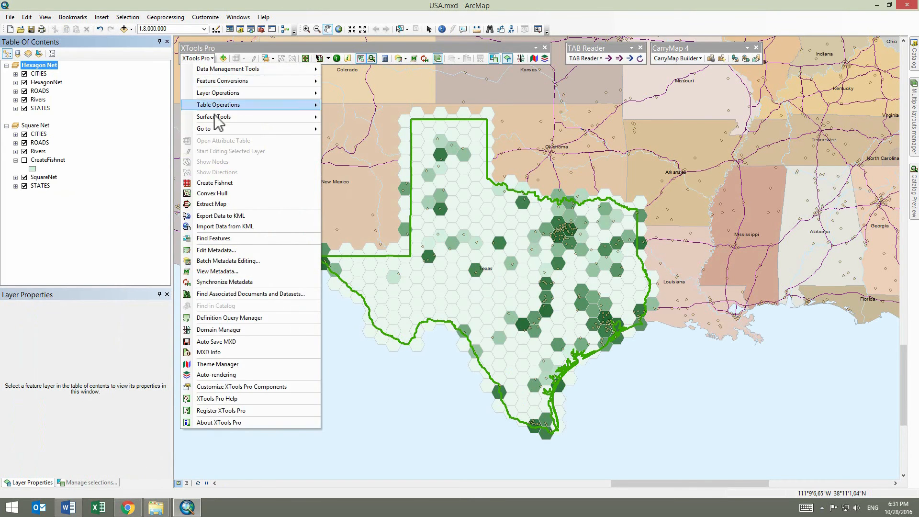
pyautogui.click(224, 182)
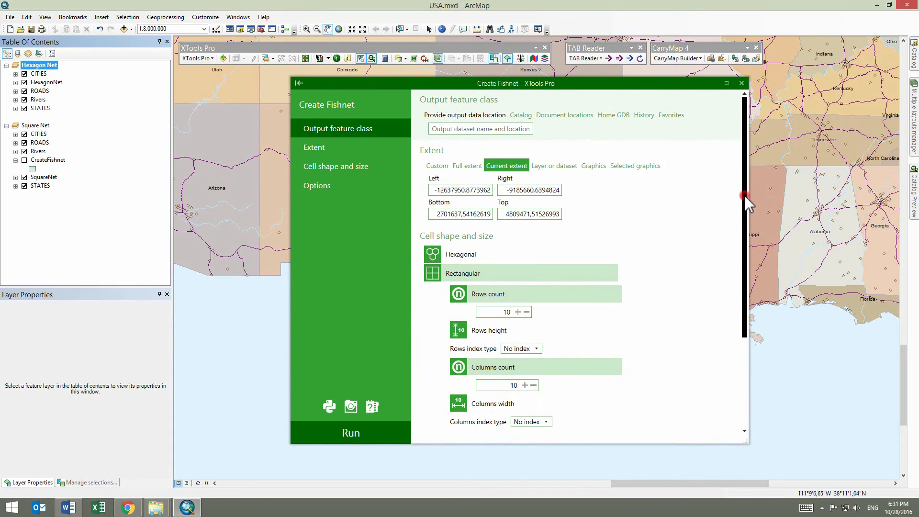
pyautogui.moveTo(744, 195); pyautogui.dragTo(745, 304)
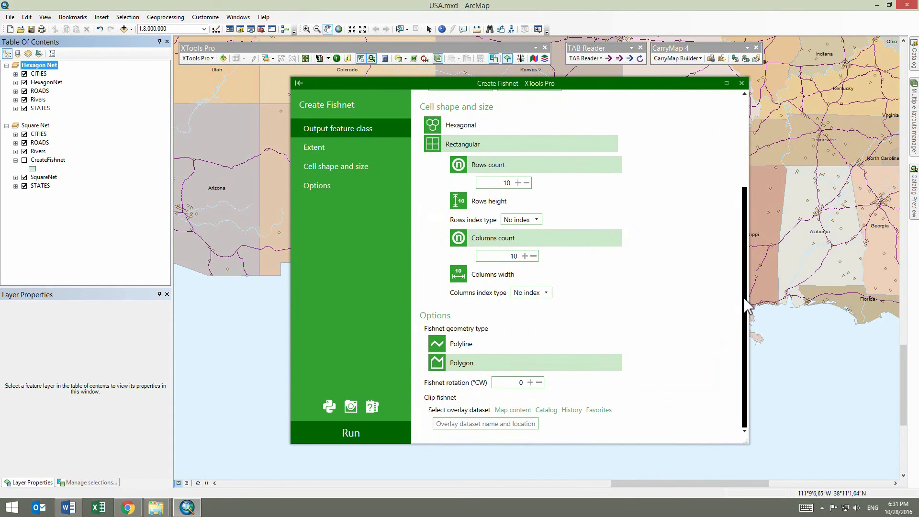